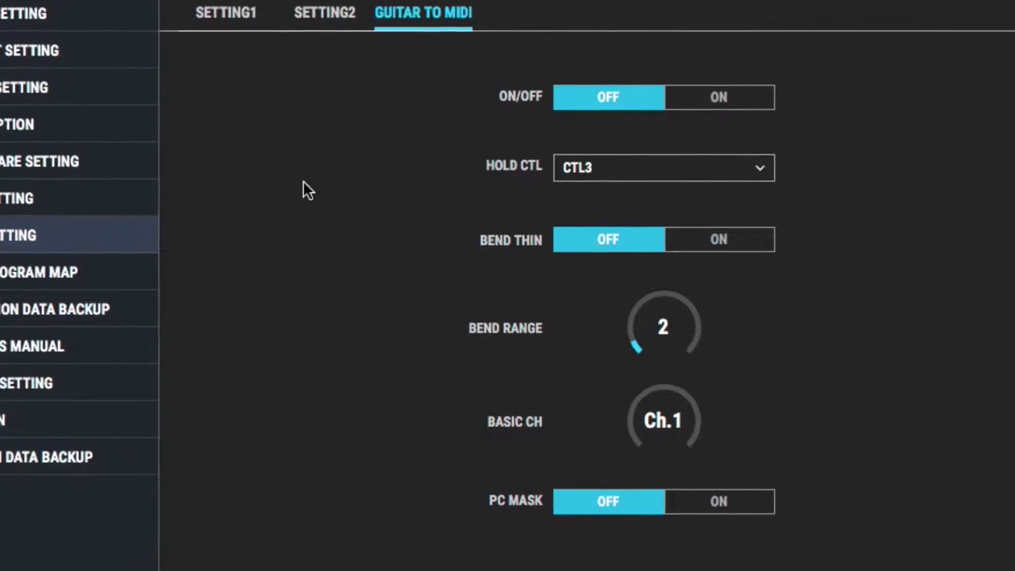
Switch the system Guitar to MIDI setting ON.
left_click(751, 99)
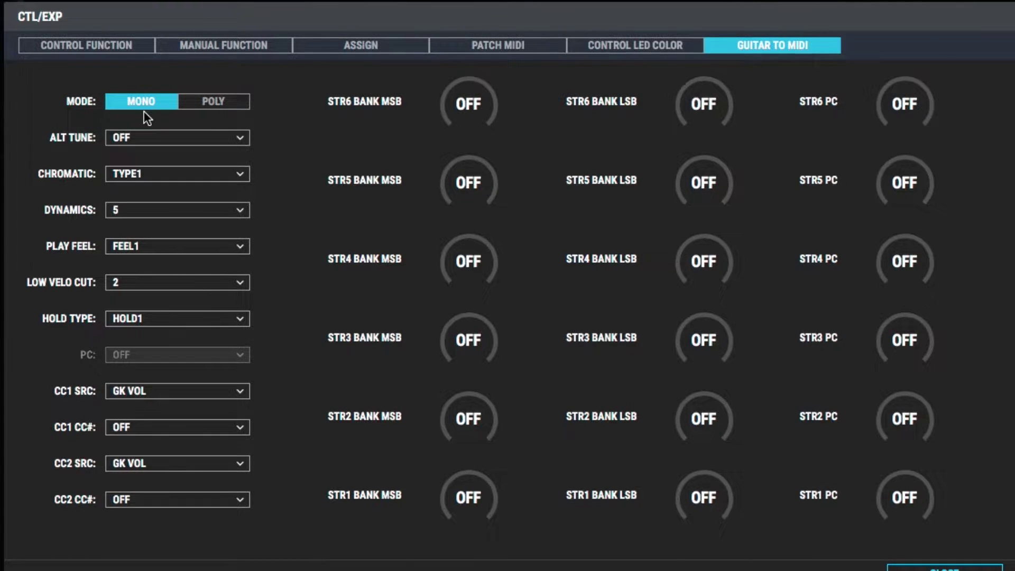
Set the patch's Guitar to MIDI MODE to POLY, briefly opening and dismissing the app switcher.
left_click(221, 108)
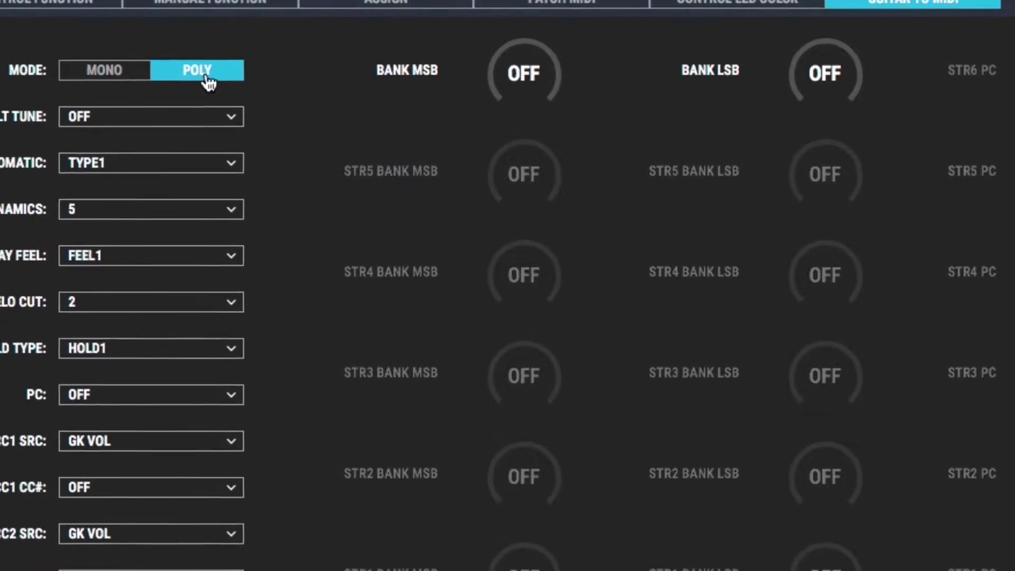
key("super+Tab")
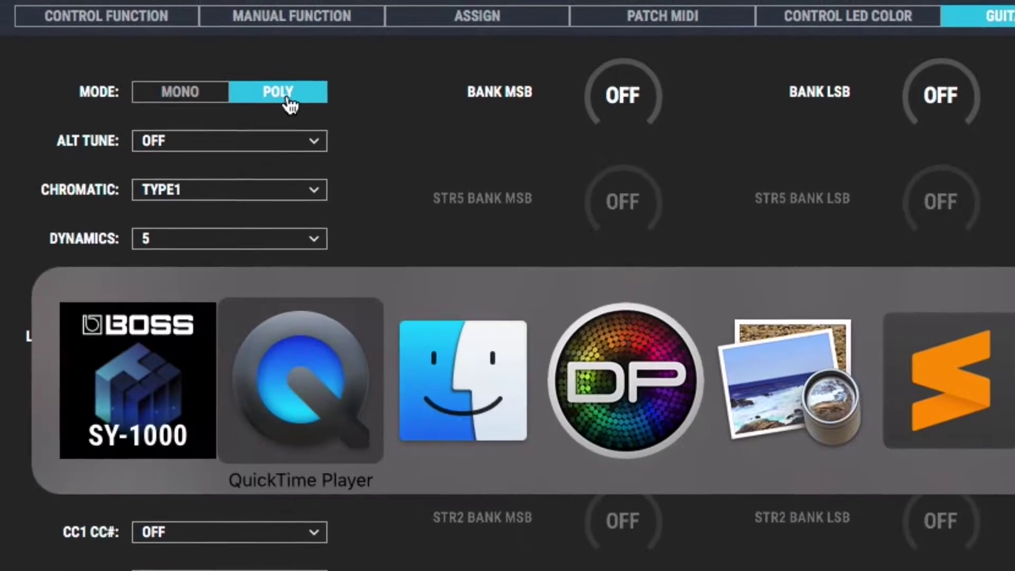
key("super+Tab")
key("super+Tab")
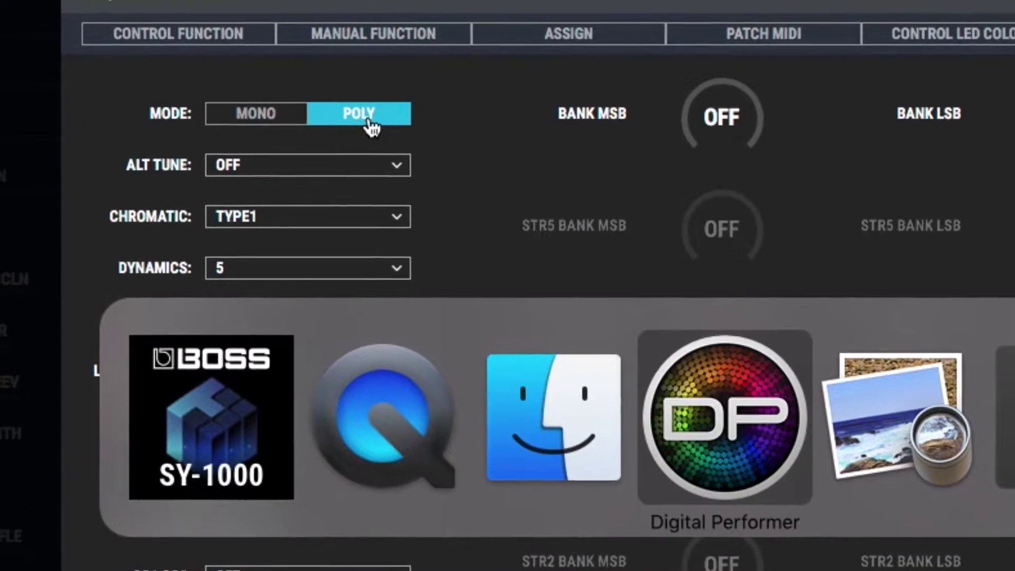
key("super+Tab")
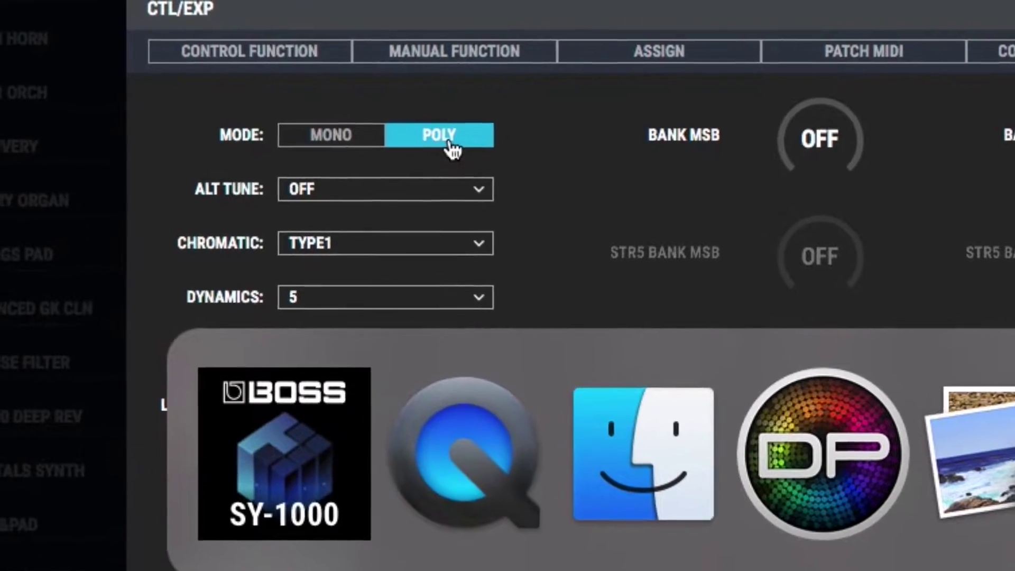
key("Escape")
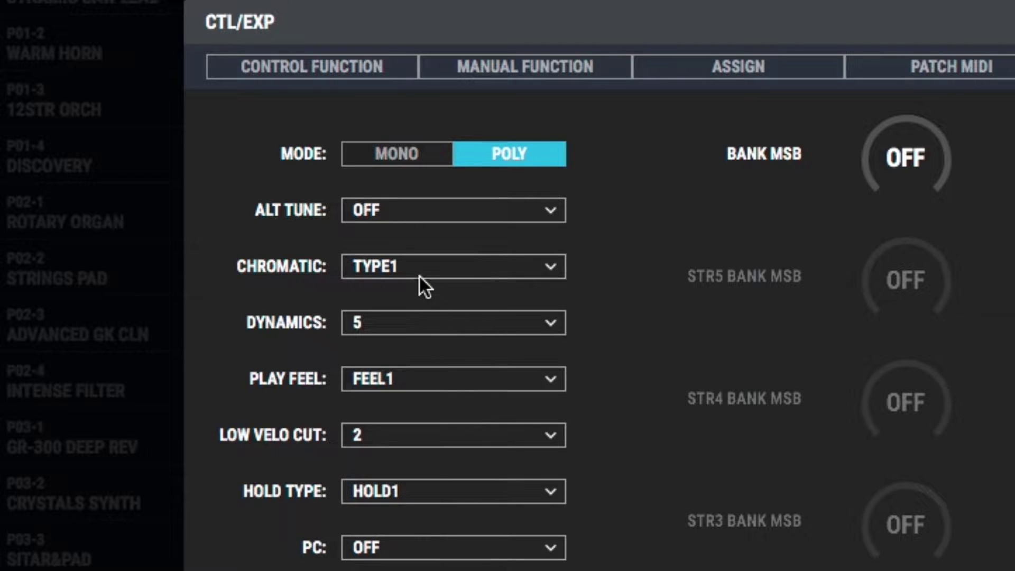
Set Chromatic to OFF in the patch's Guitar to MIDI settings.
left_click(554, 262)
left_click(550, 265)
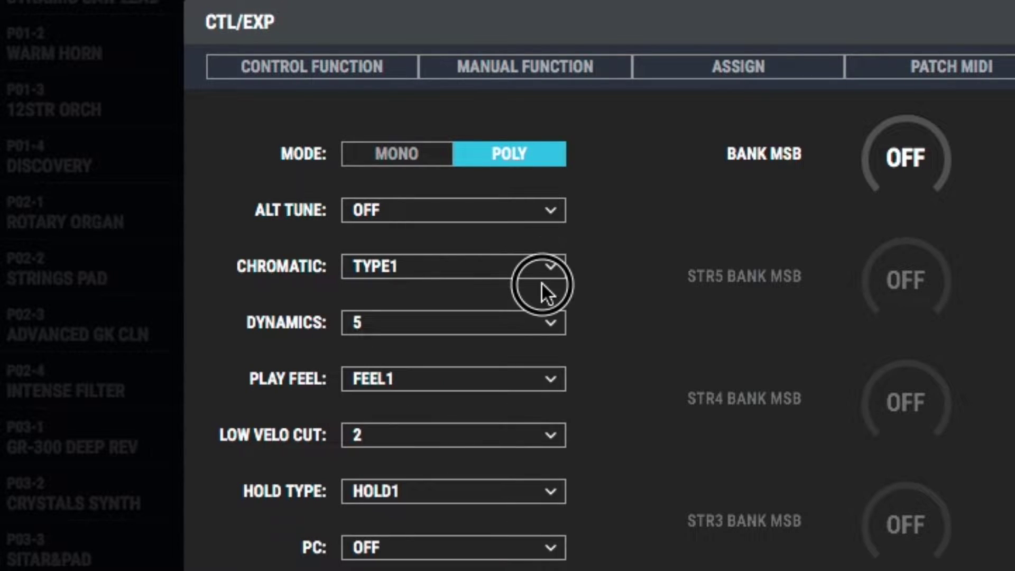
left_click(554, 275)
left_click(431, 306)
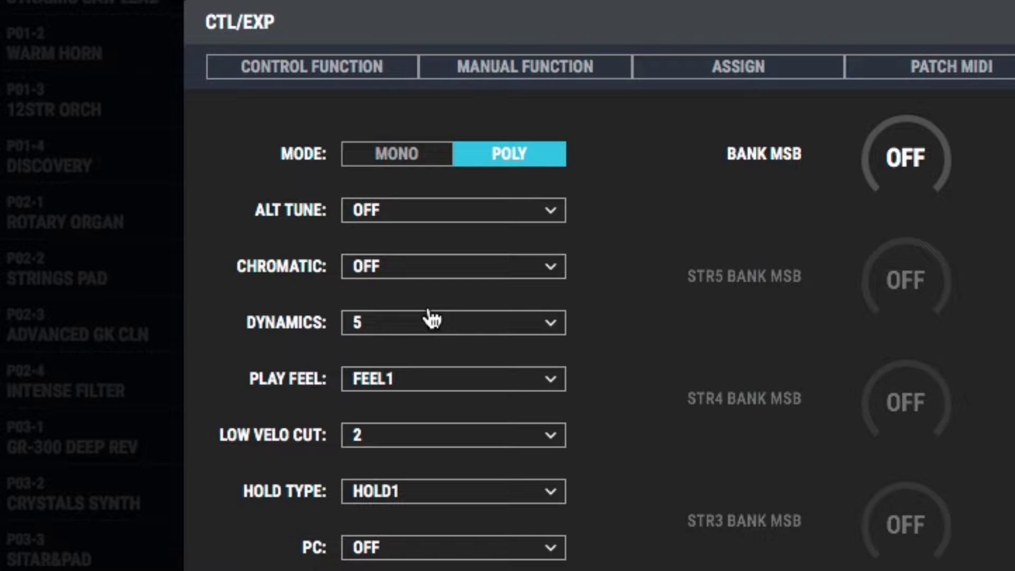
left_click(435, 272)
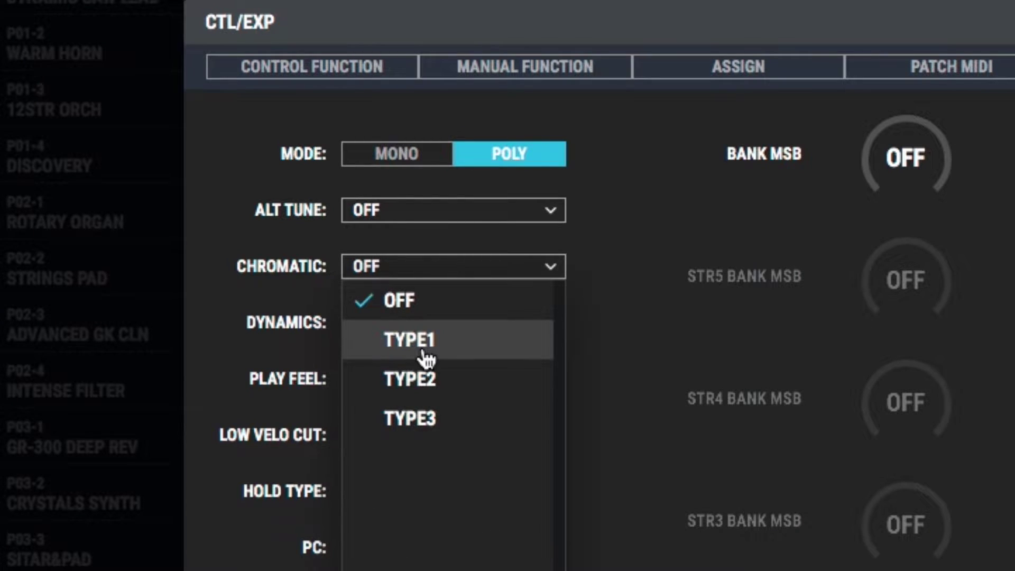
left_click(426, 357)
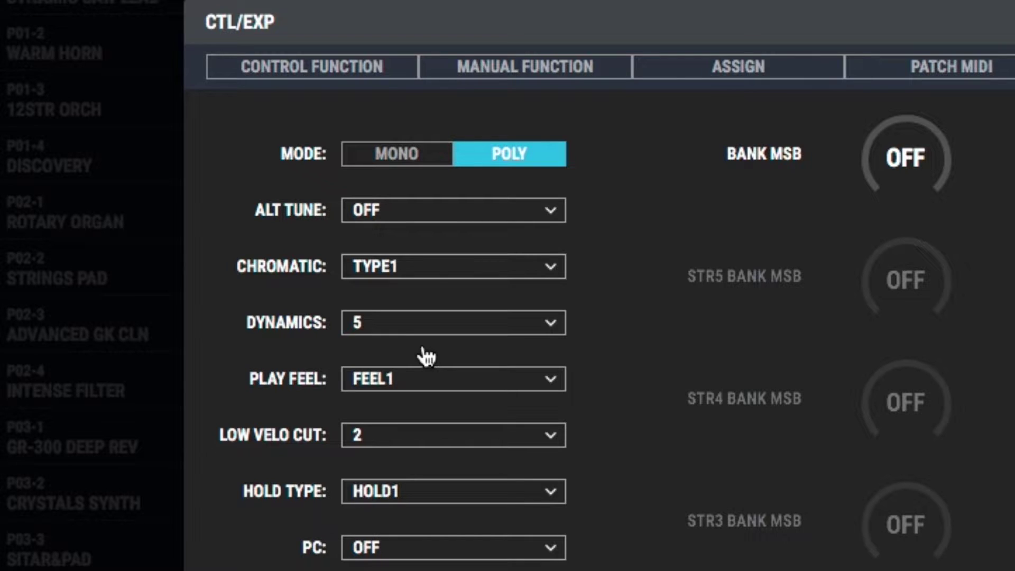
Change Chromatic to TYPE2, then reopen the Chromatic options.
left_click(448, 274)
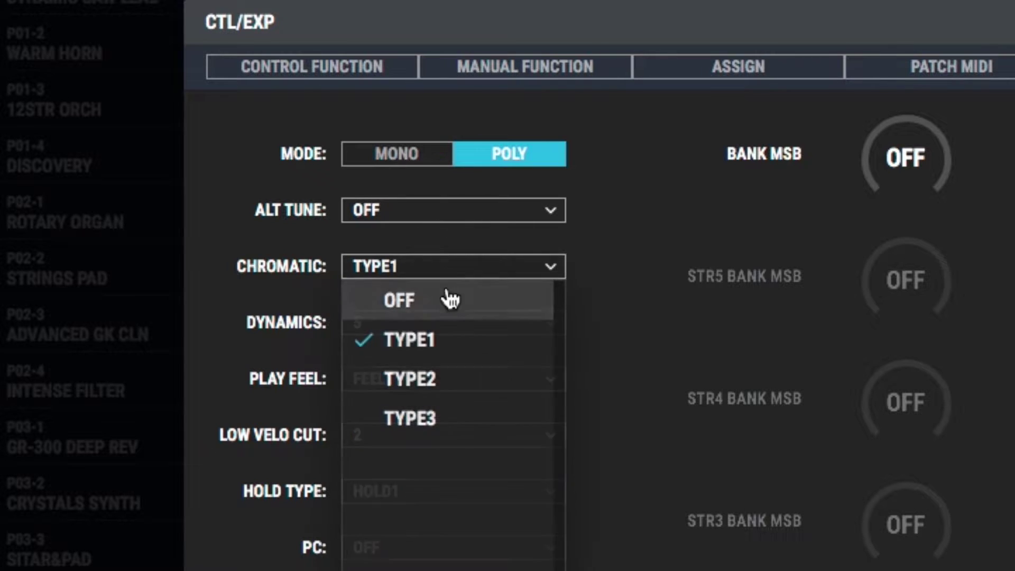
left_click(438, 377)
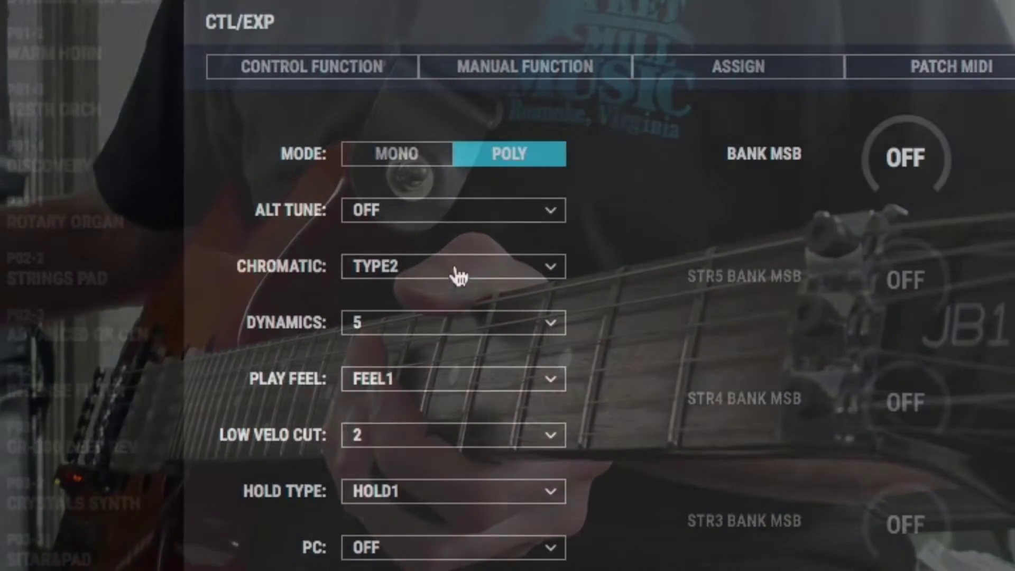
left_click(460, 274)
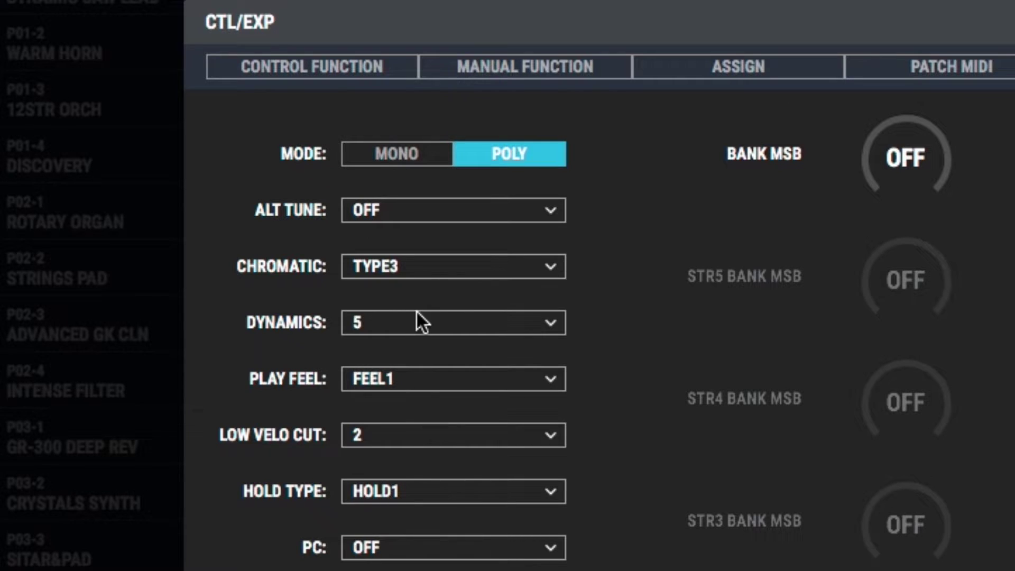
Set Chromatic back to OFF.
left_click(458, 267)
left_click(465, 307)
left_click(454, 333)
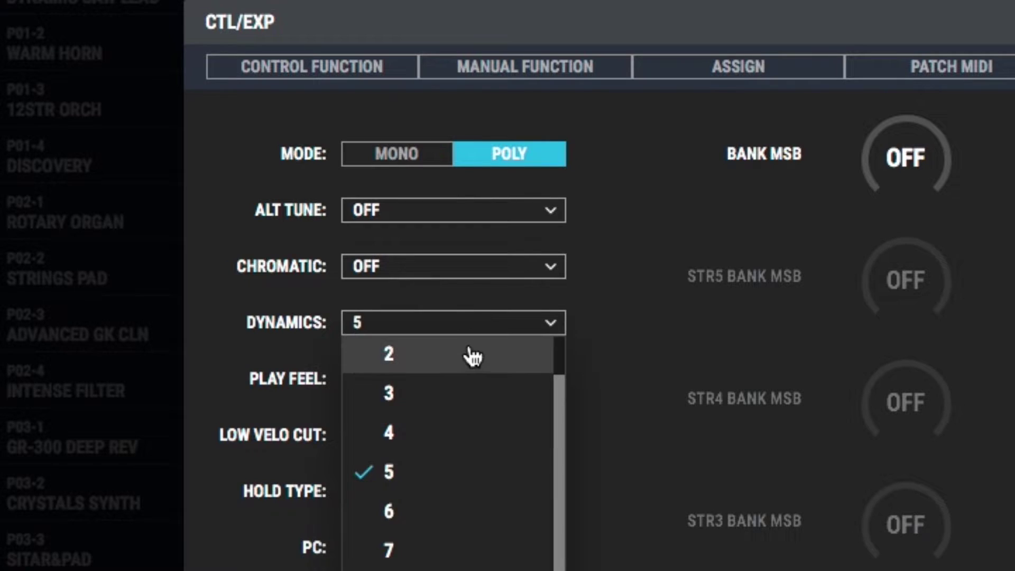
Set Dynamics to 2, then change it to 9.
left_click(470, 353)
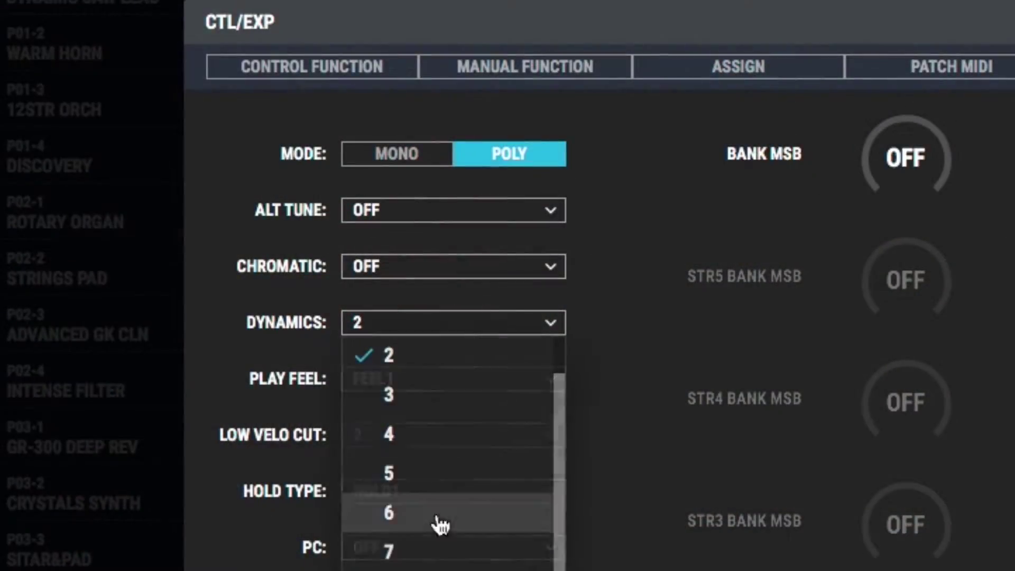
key("Down")
key("Down")
key("Down")
key("Down")
key("Down")
key("Down")
key("Down")
key("Return")
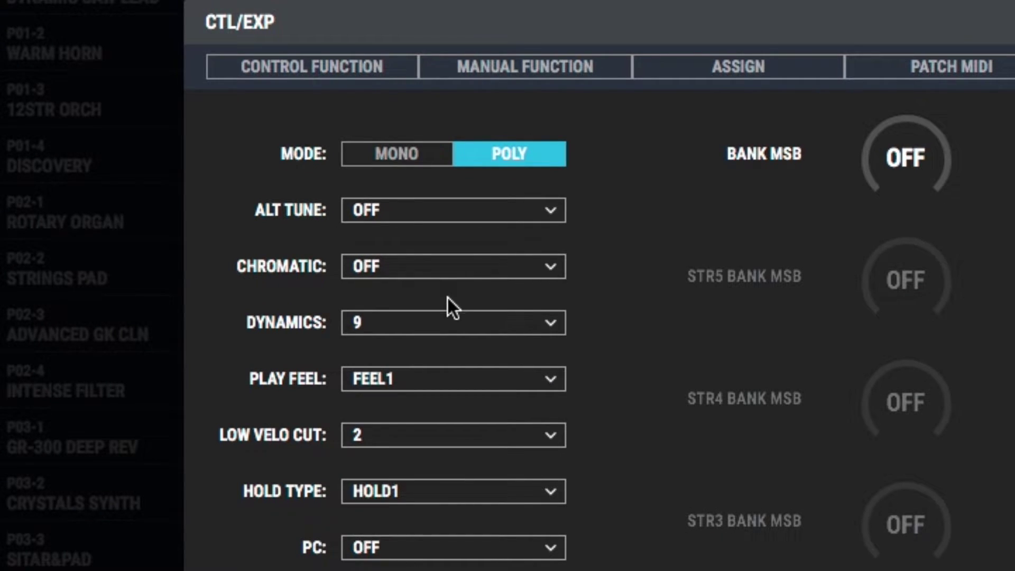
Return Dynamics from 9 to 2.
left_click(434, 334)
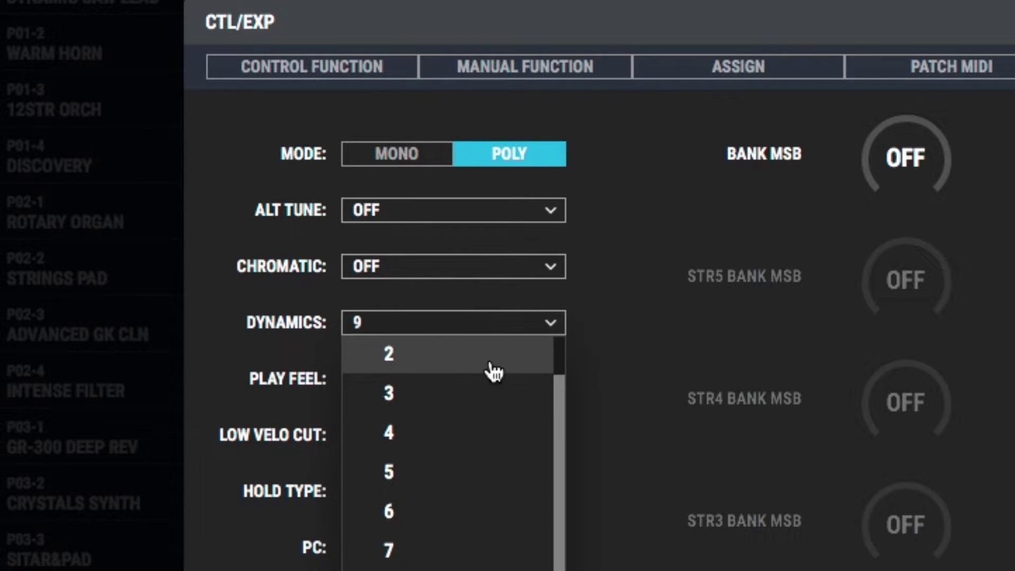
left_click(493, 370)
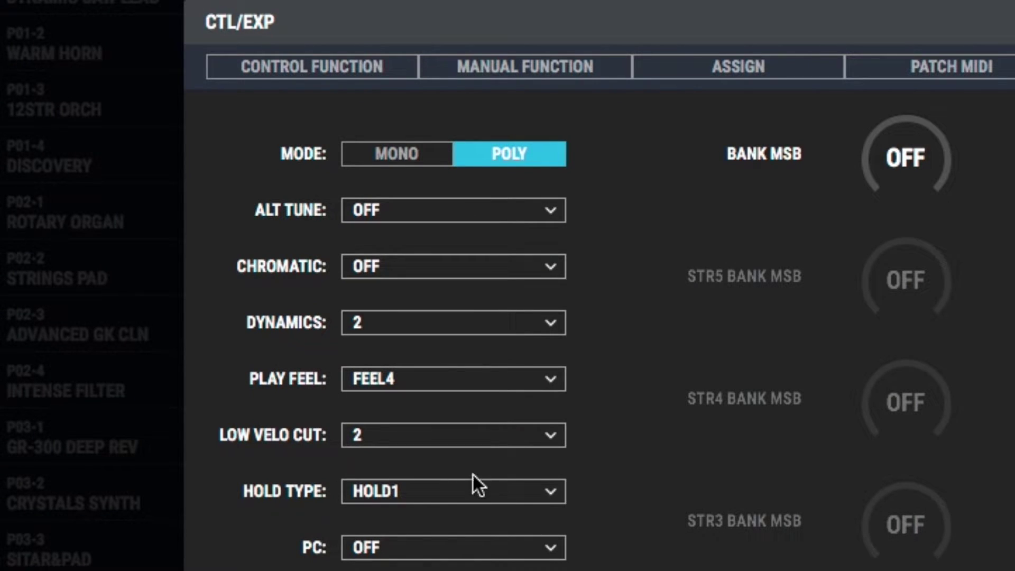
left_click(553, 379)
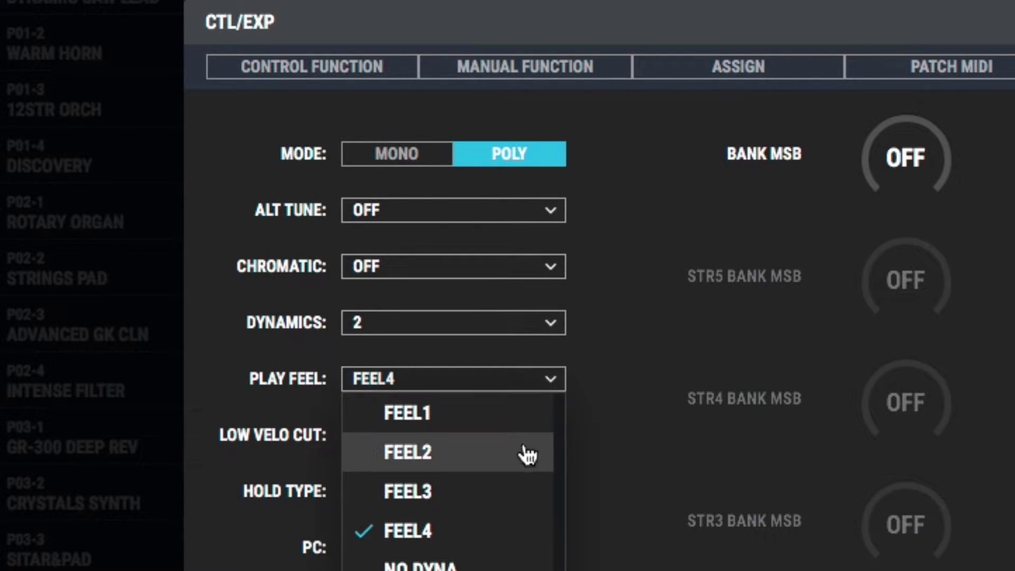
Set Play Feel to NO DYNA, then change it to FEEL1.
left_click(505, 566)
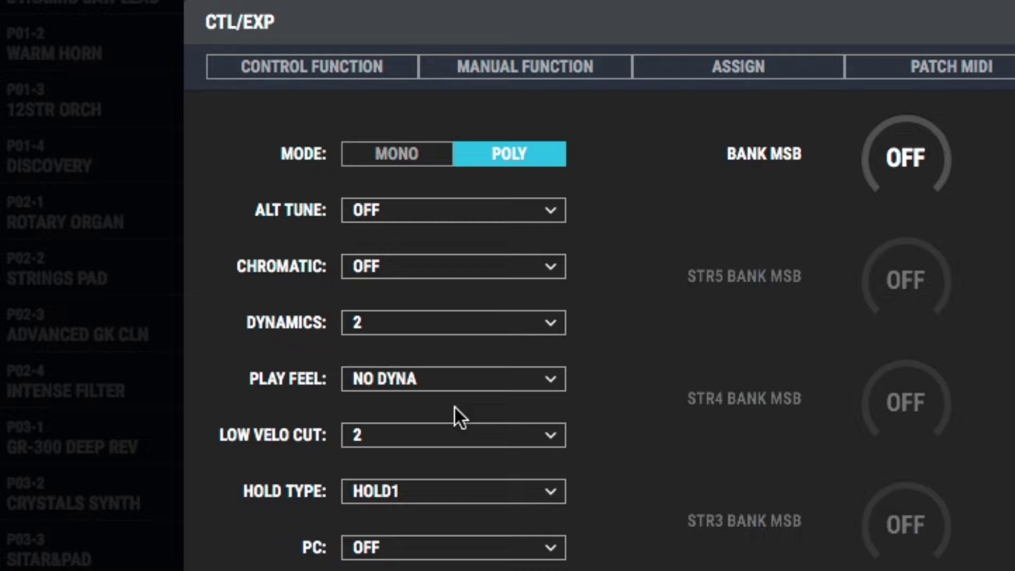
left_click(462, 394)
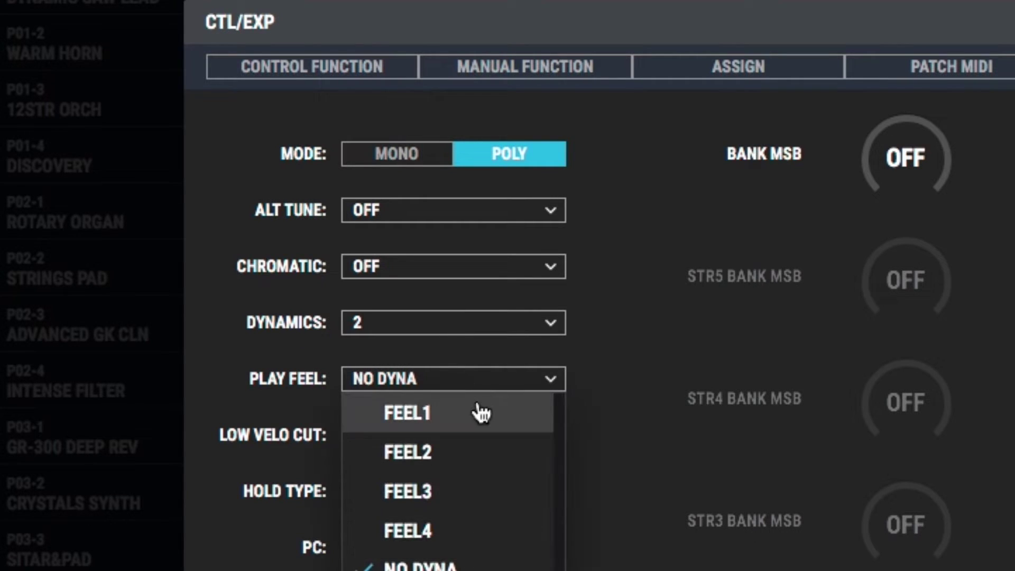
left_click(481, 412)
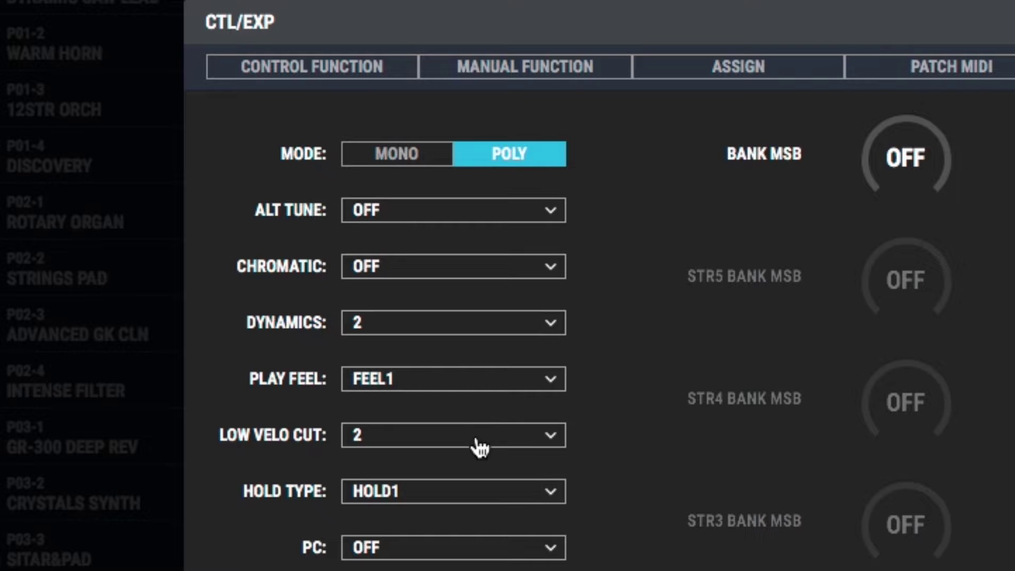
Set Low Velo Cut to 8, then lower it to 3.
left_click(478, 442)
key("8")
key("Return")
left_click(550, 437)
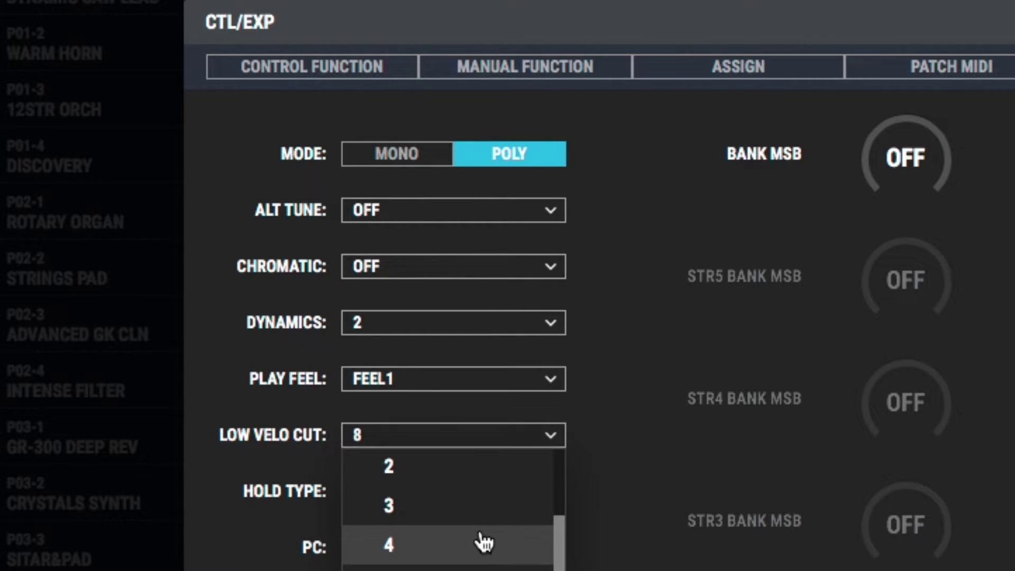
left_click(484, 508)
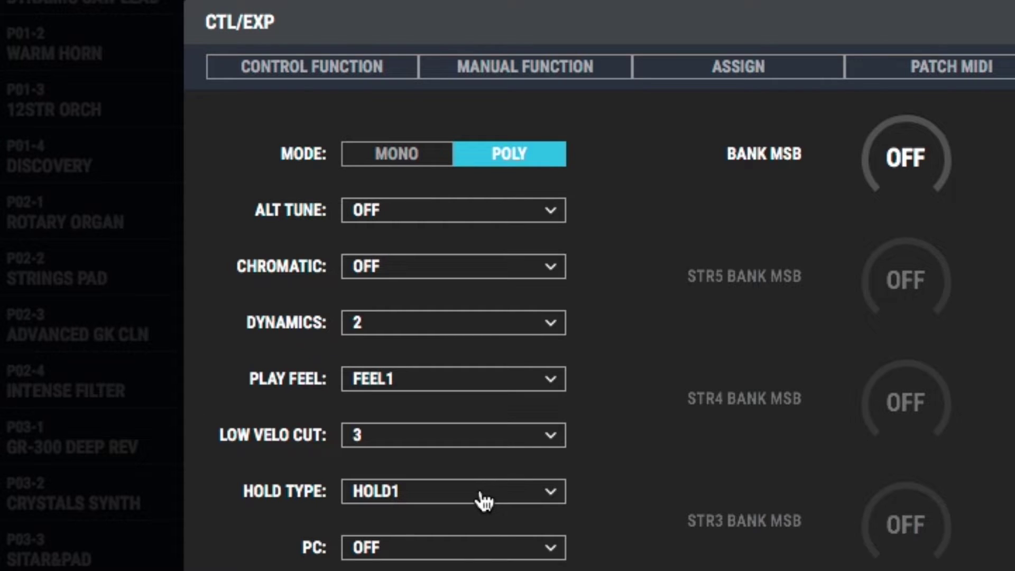
left_click(482, 497)
left_click(474, 525)
Change the Hold Type from HOLD1 to HOLD2.
left_click(451, 501)
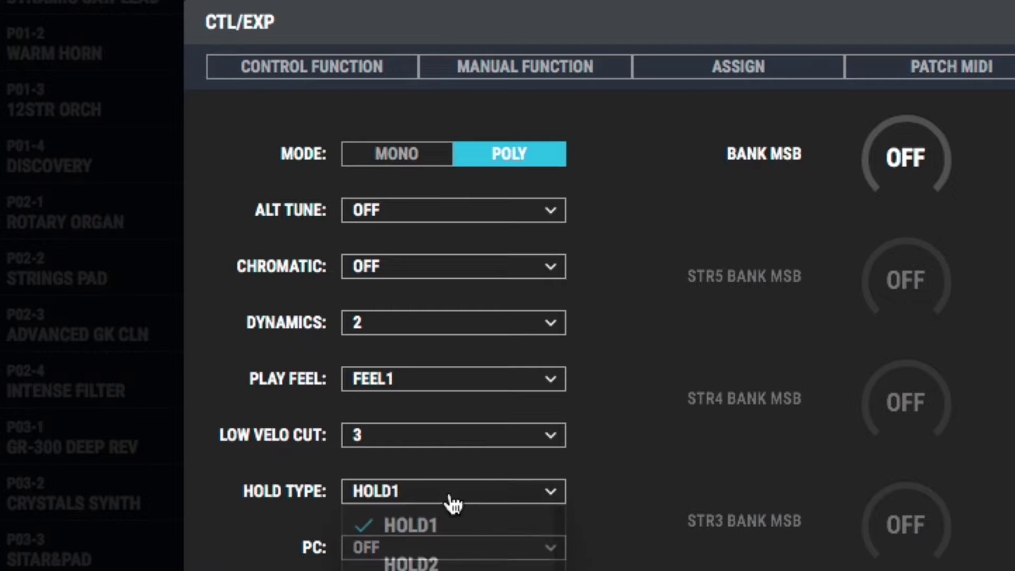
left_click(444, 561)
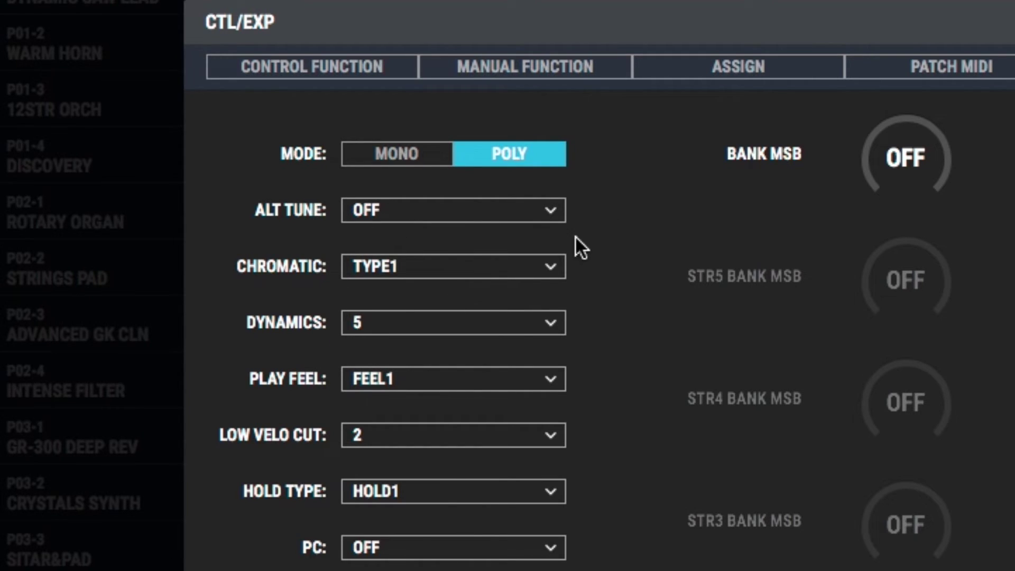
Choose INST3 for the patch's Alt Tune in the CTL/EXP Guitar-to-MIDI settings.
left_click(557, 212)
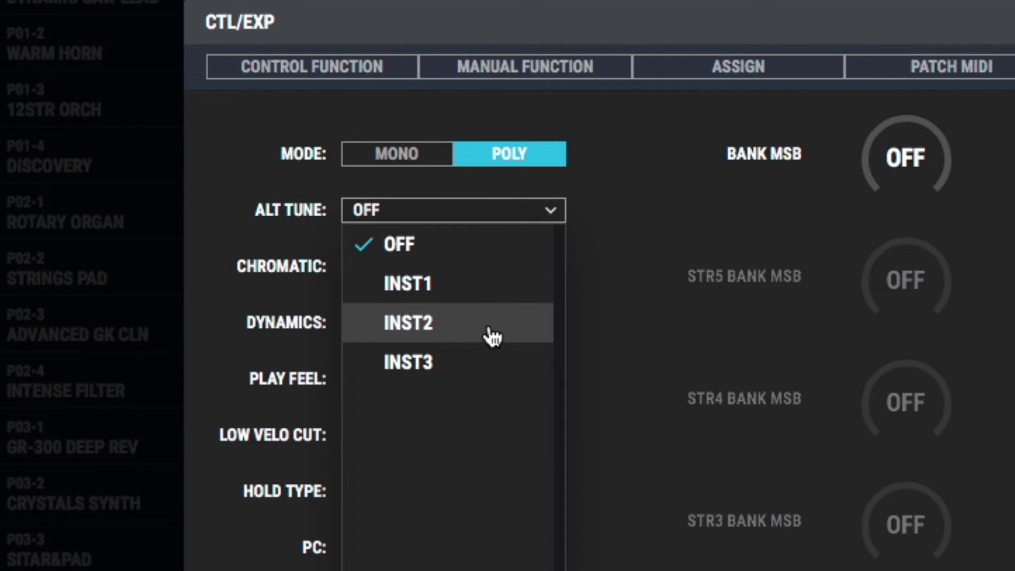
left_click(479, 356)
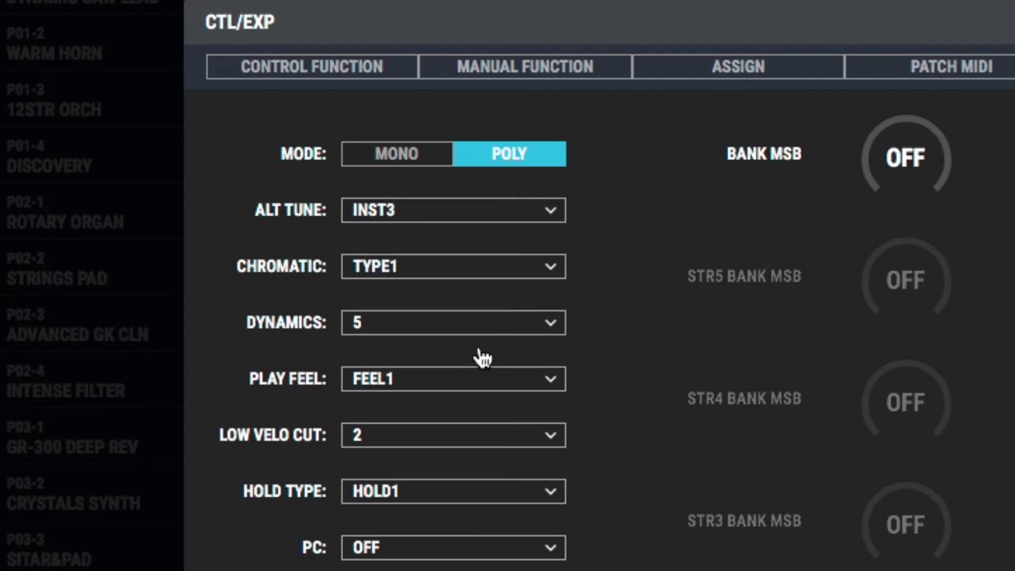